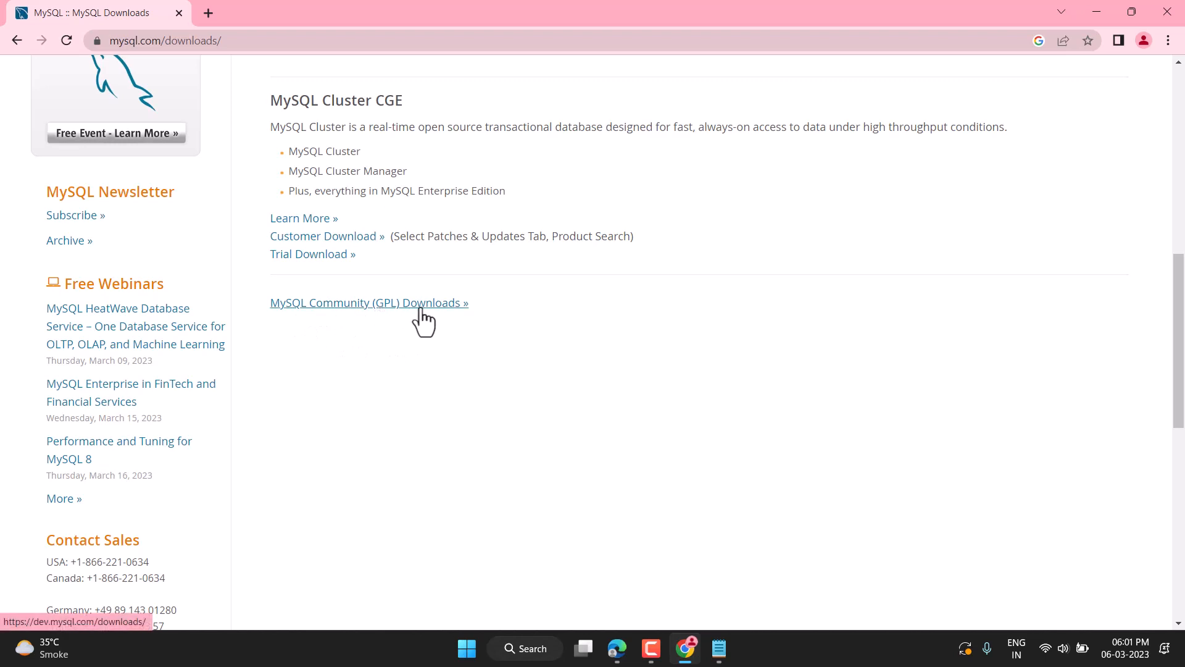
- Open the MySQL Installer for Windows page in the MySQL Community downloads and select Microsoft Windows as the operating system
click(355, 307)
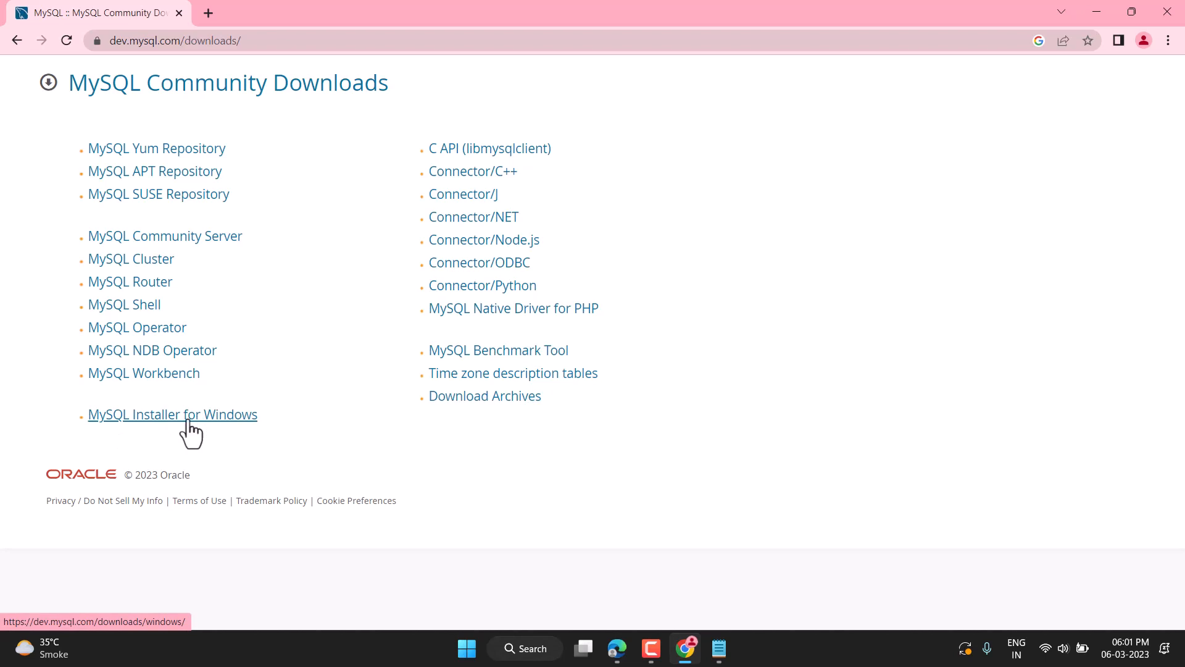
click(188, 421)
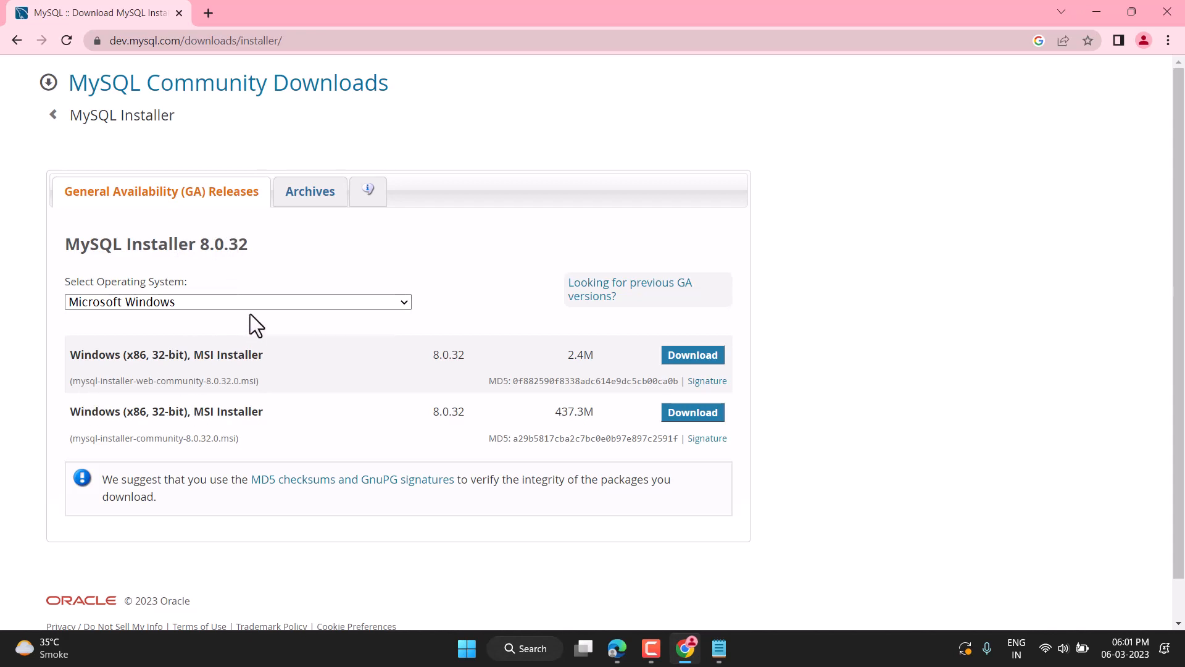
click(404, 300)
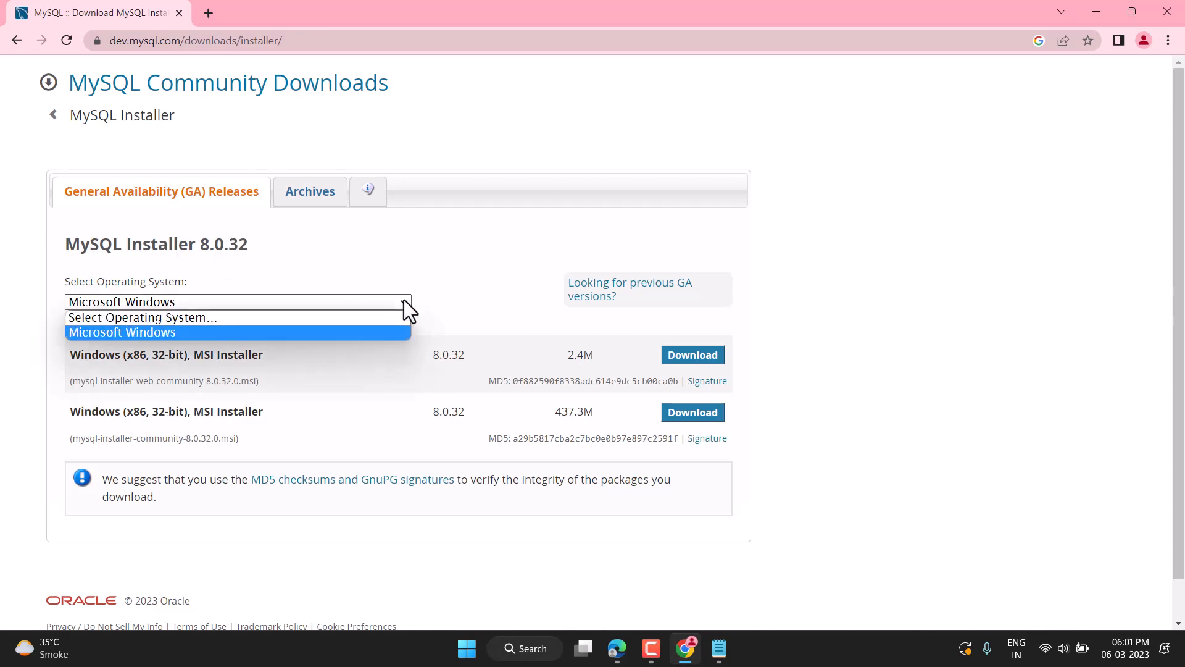
click(126, 334)
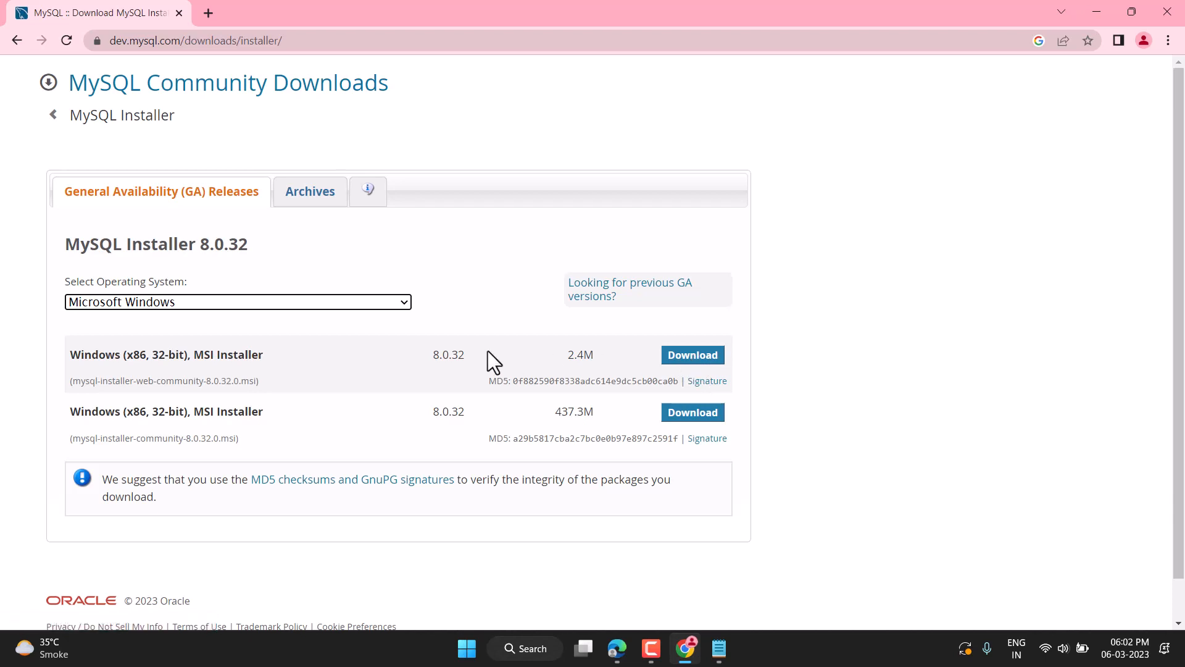
- Download the 2.4M MySQL web installer 8.0.32 without logging in to an Oracle account, and run the downloaded file
click(689, 355)
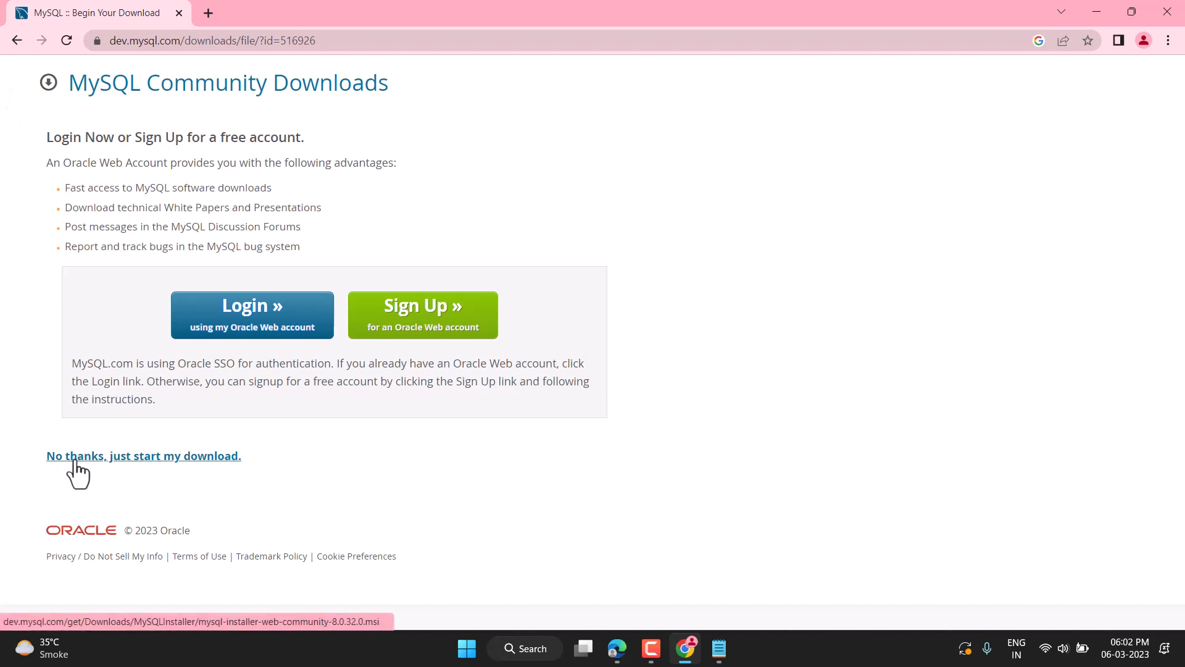
click(133, 459)
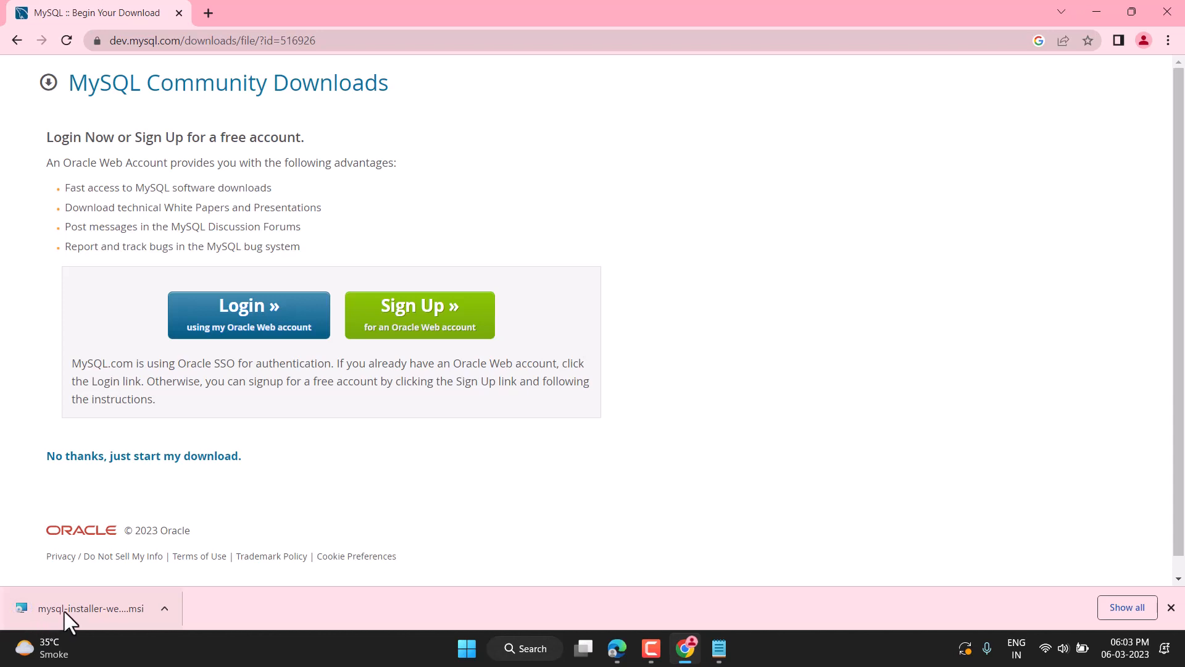
click(121, 603)
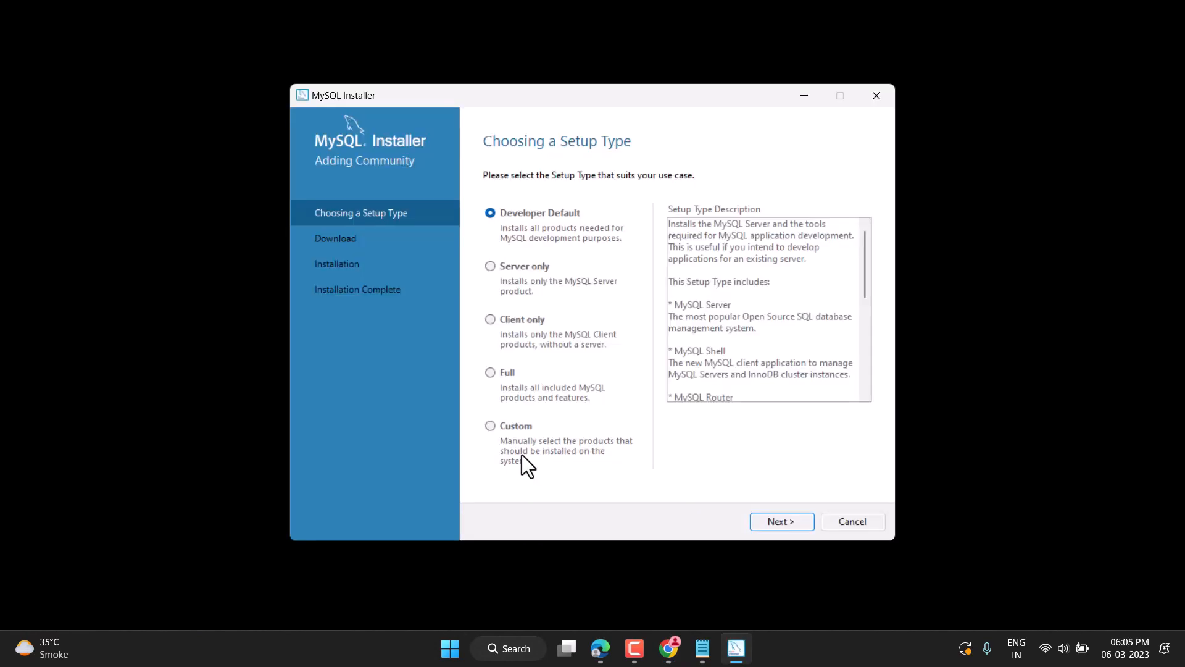
- Choose the Custom setup type and add MySQL Server 8.0.32 - X64 to the products to be installed
click(509, 426)
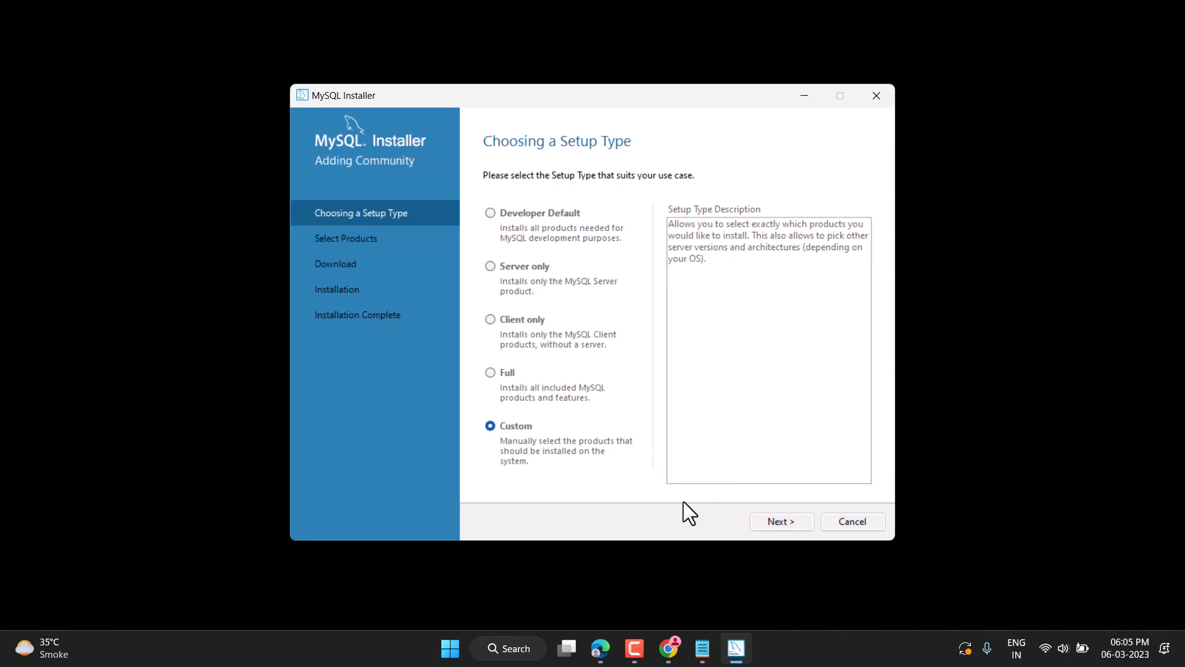
click(782, 522)
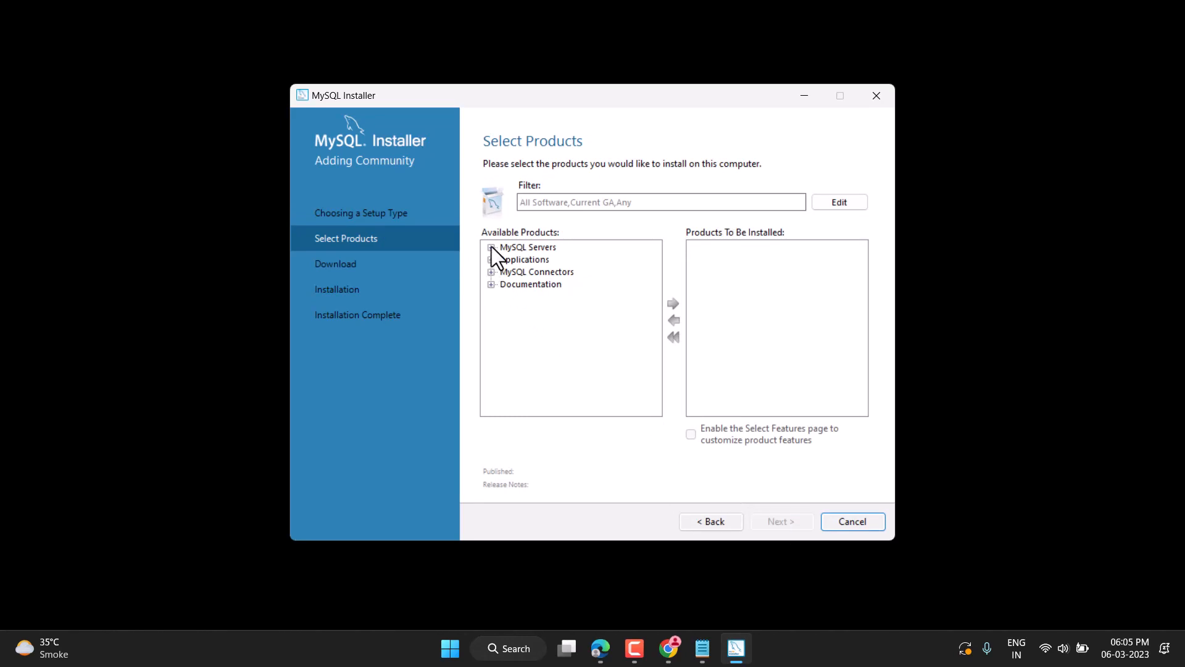
click(492, 247)
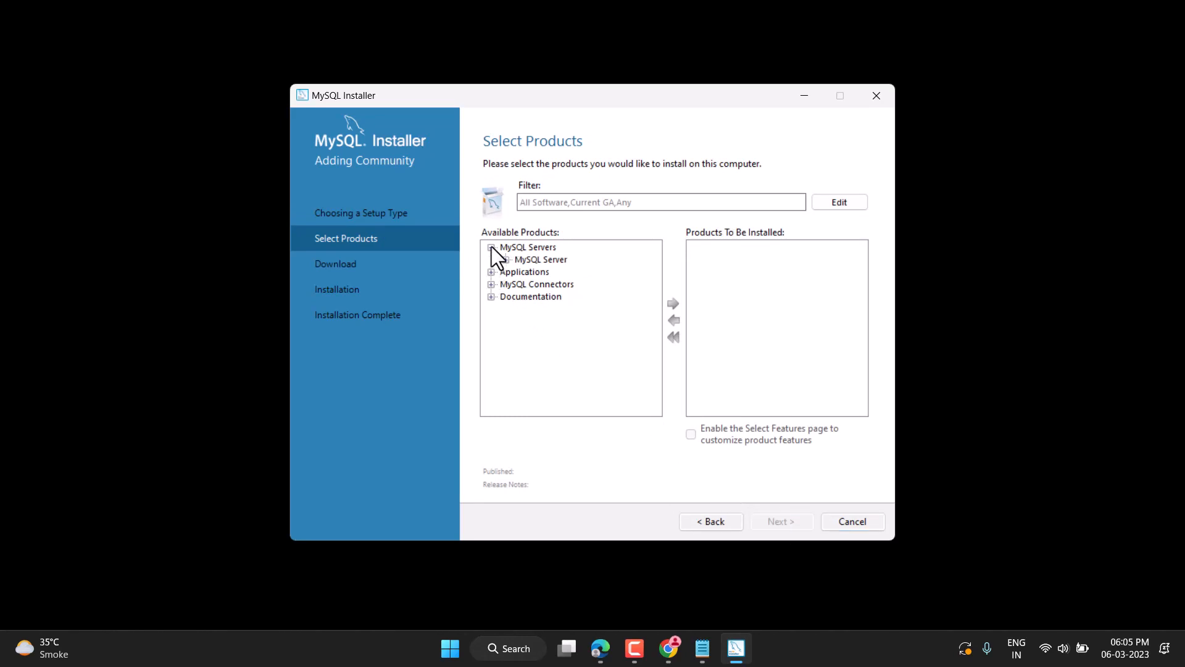
click(506, 259)
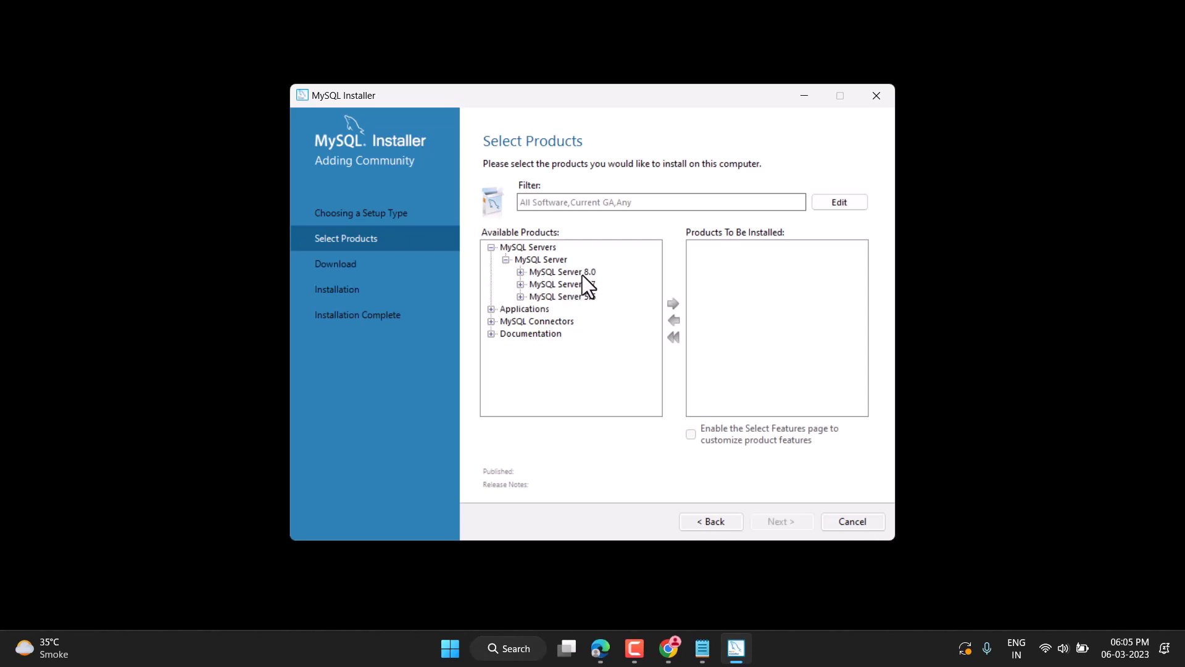
click(520, 272)
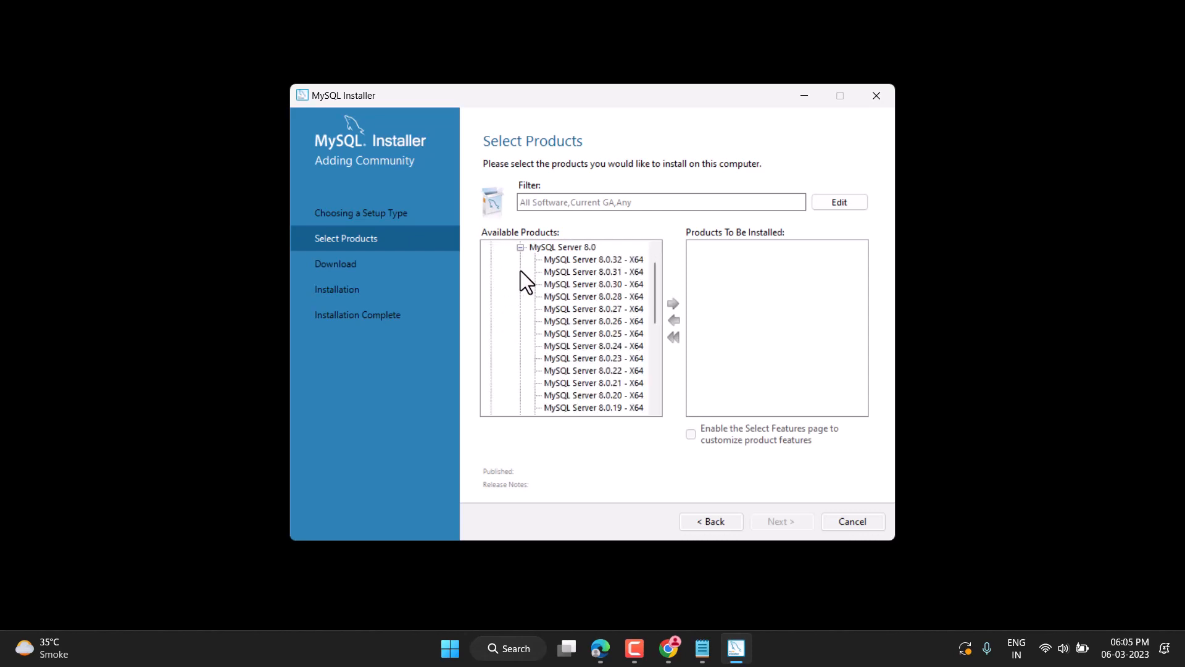
click(613, 261)
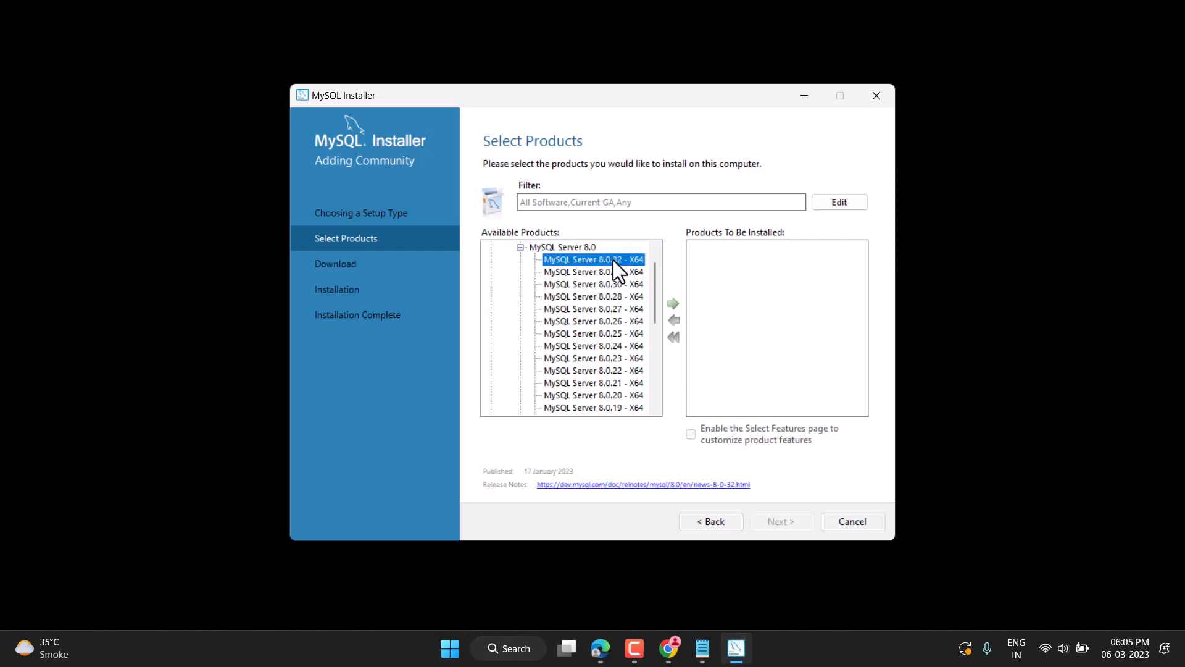
click(674, 304)
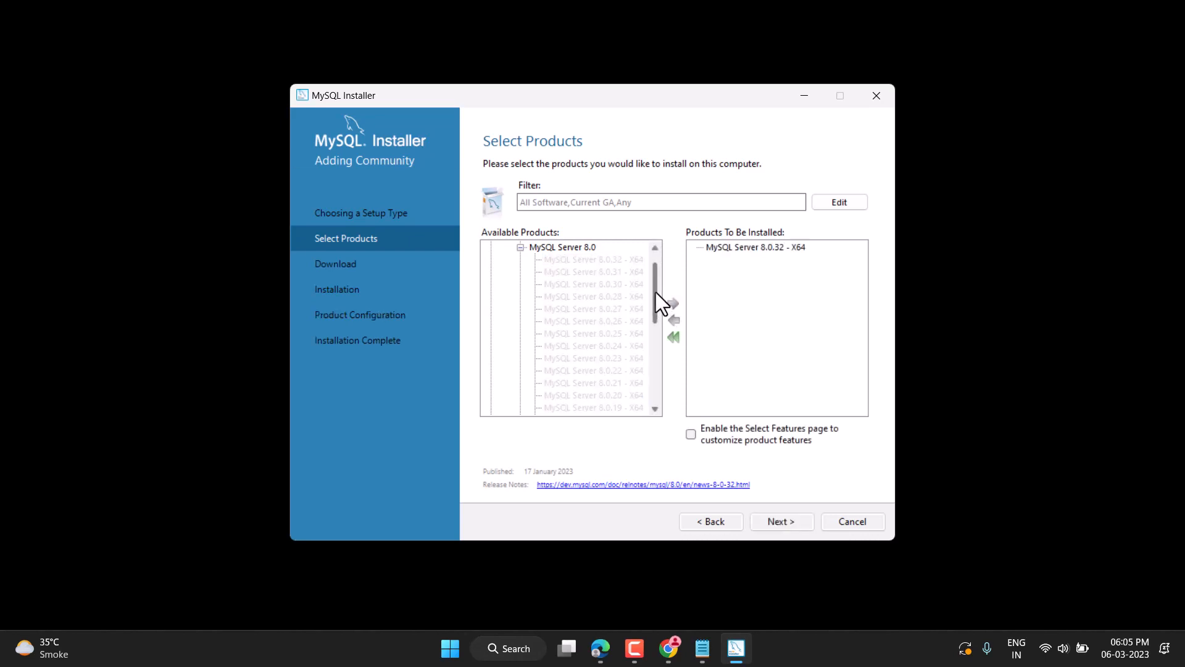
- Add MySQL Workbench 8.0.32 - X64 from the Applications group to the products to be installed
drag(656, 294, 651, 376)
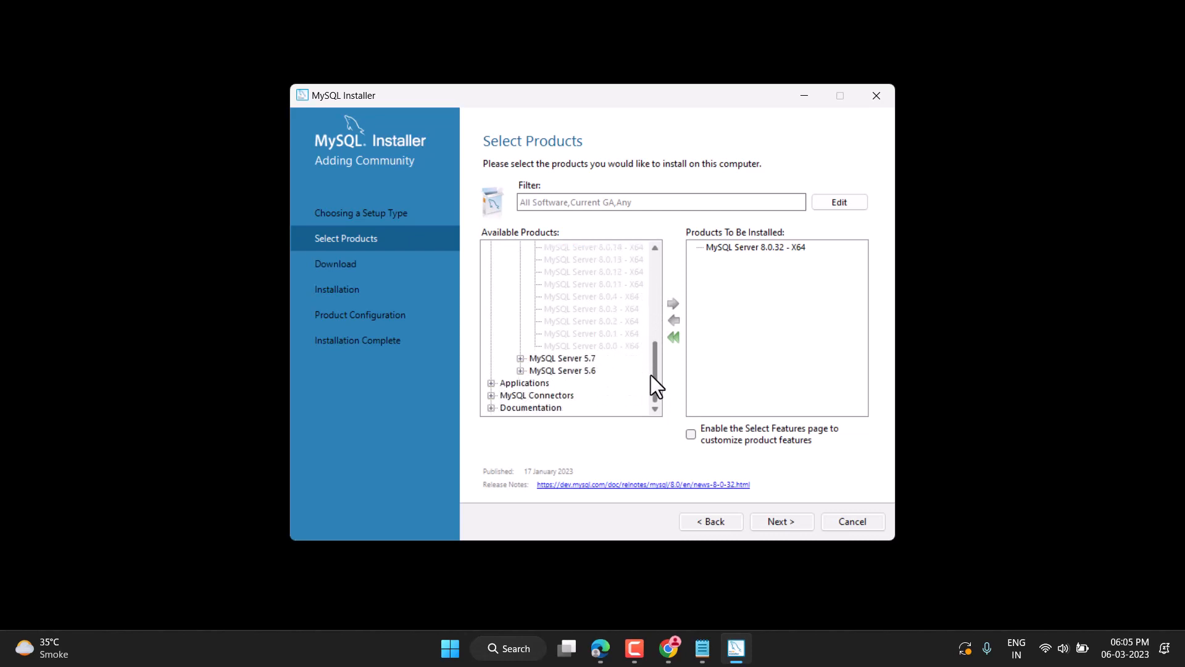
click(491, 381)
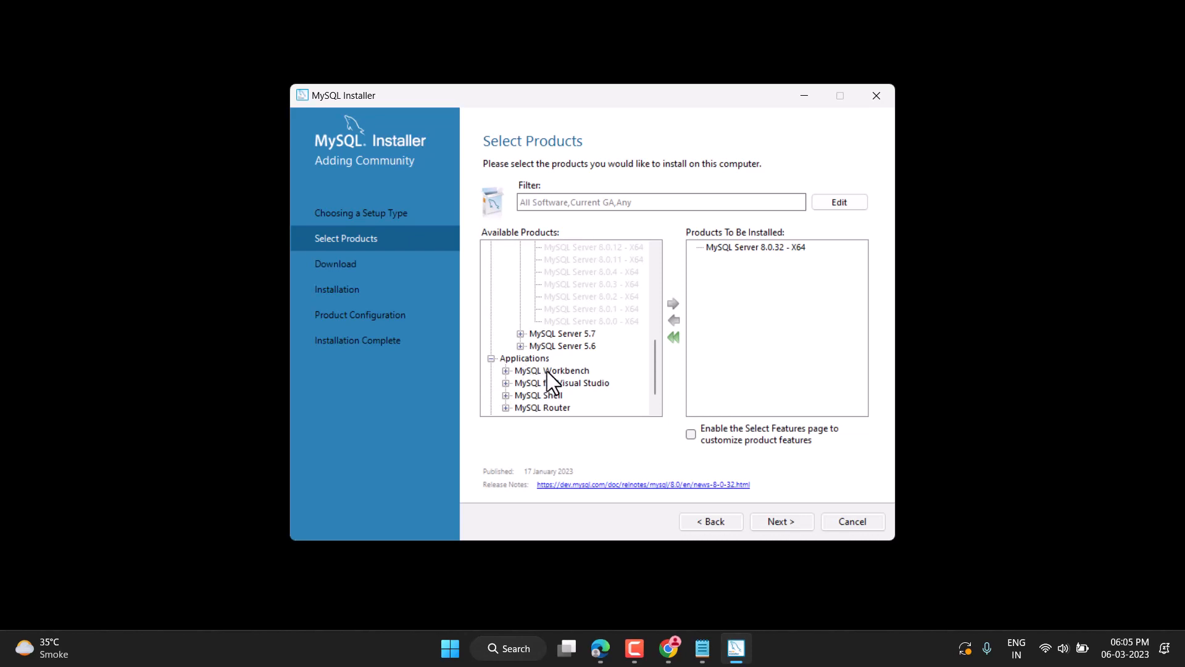
click(506, 370)
click(520, 383)
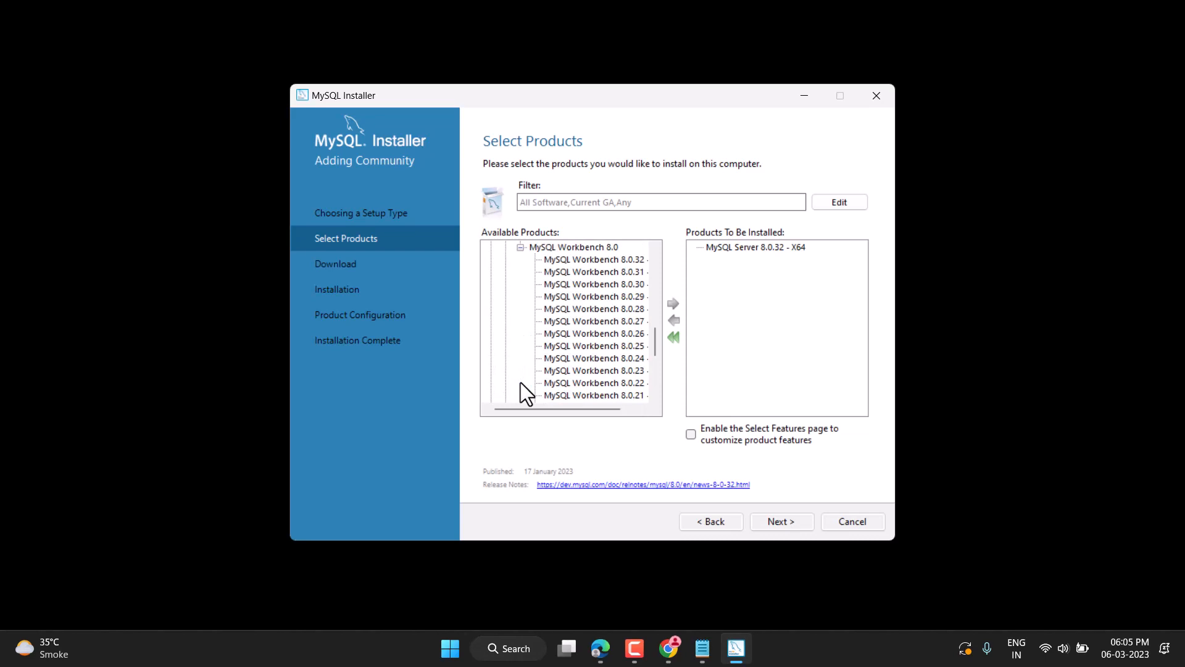
click(617, 259)
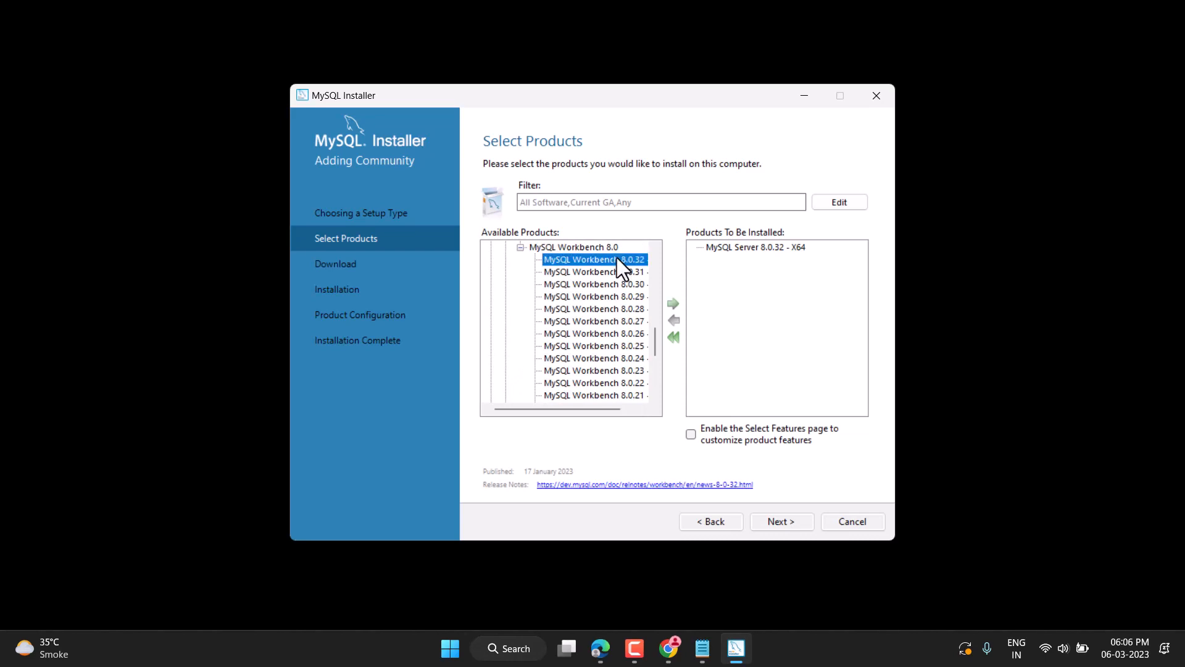
click(673, 302)
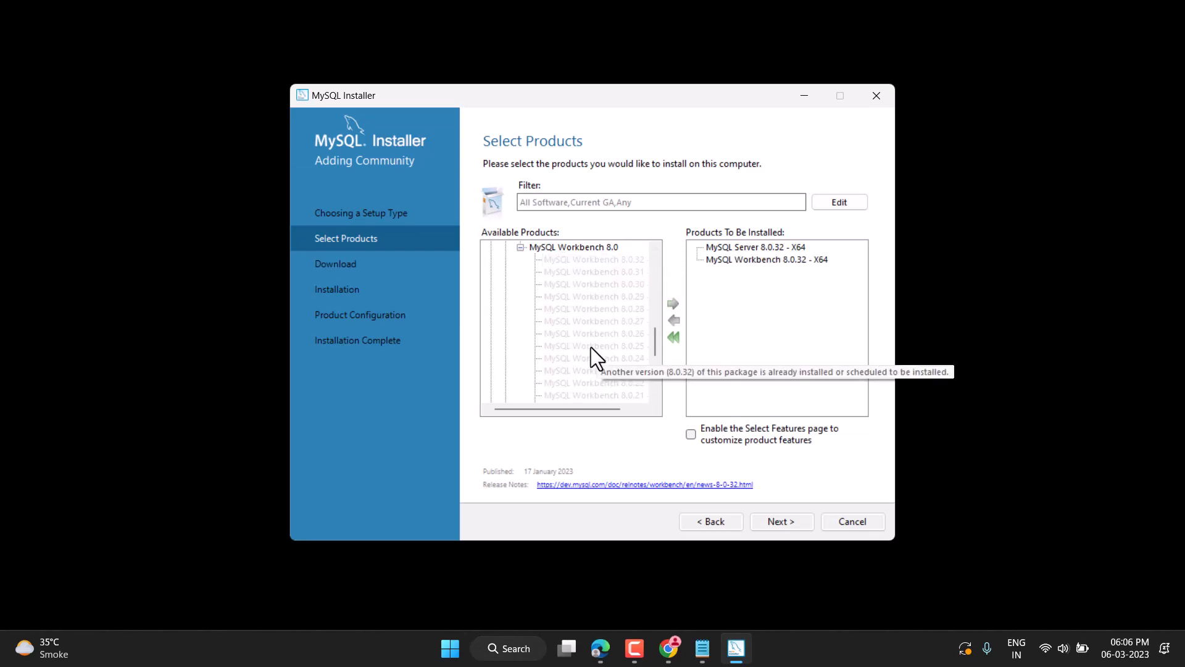
- Add MySQL Shell 8.0.32 - X64 from the Applications group to the products to be installed
drag(653, 337, 654, 372)
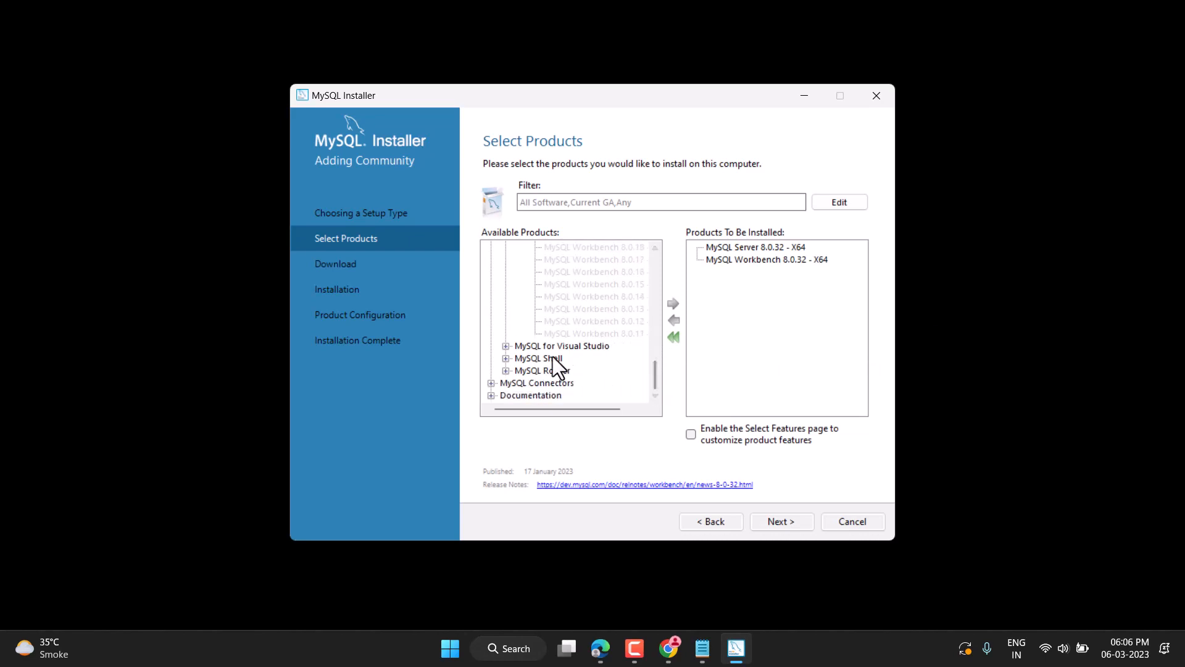
click(506, 358)
click(520, 370)
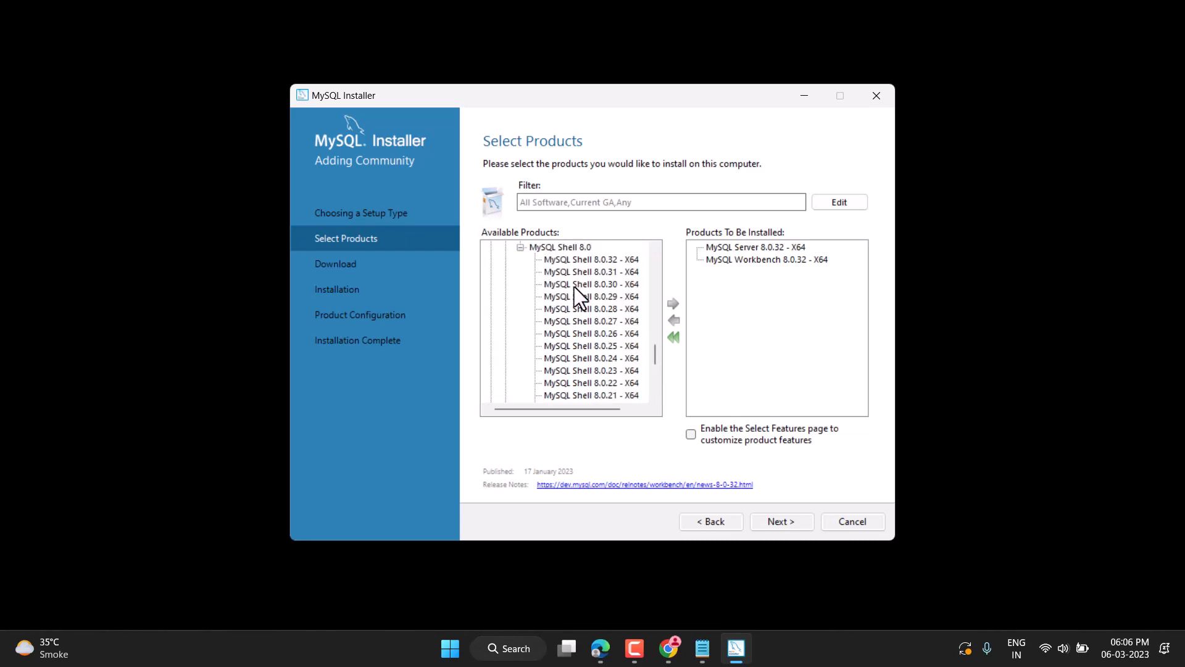
click(583, 258)
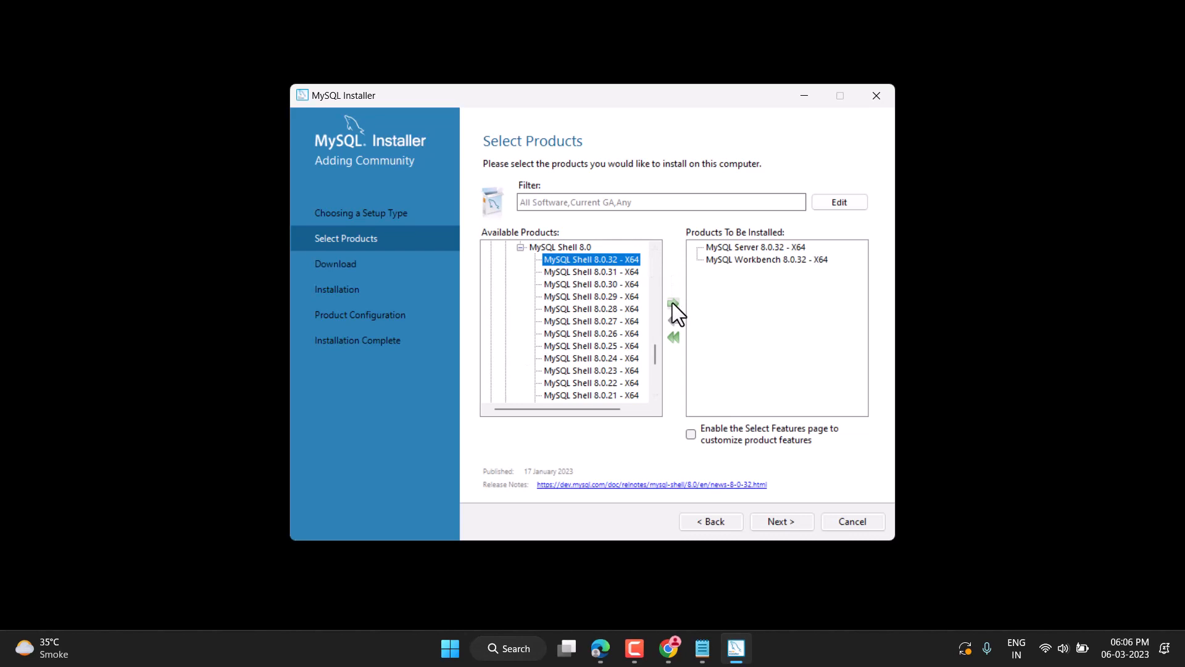
click(673, 304)
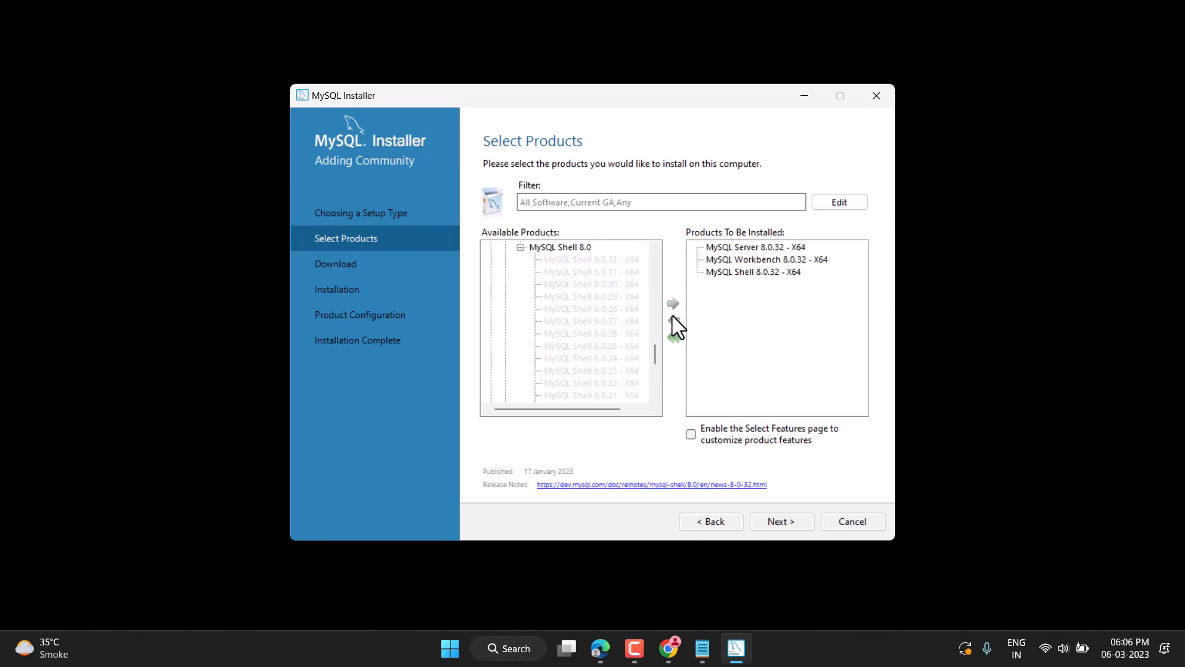
- Download and install the selected MySQL Server, Workbench and Shell products, and proceed to product configuration
click(784, 518)
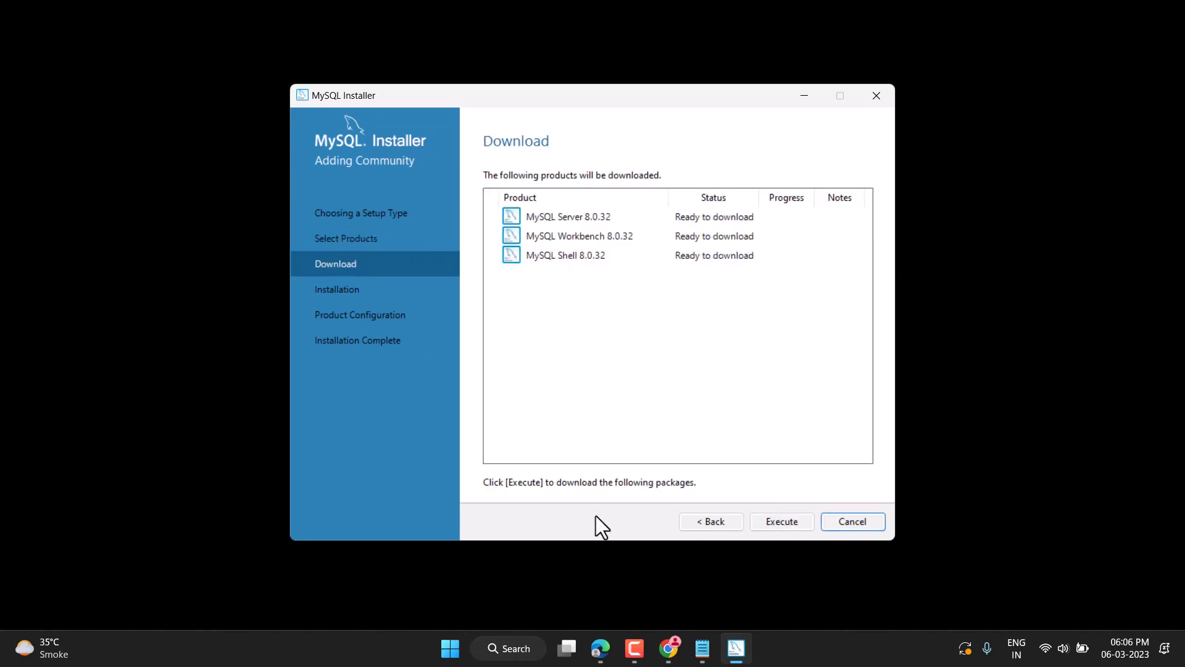
click(780, 525)
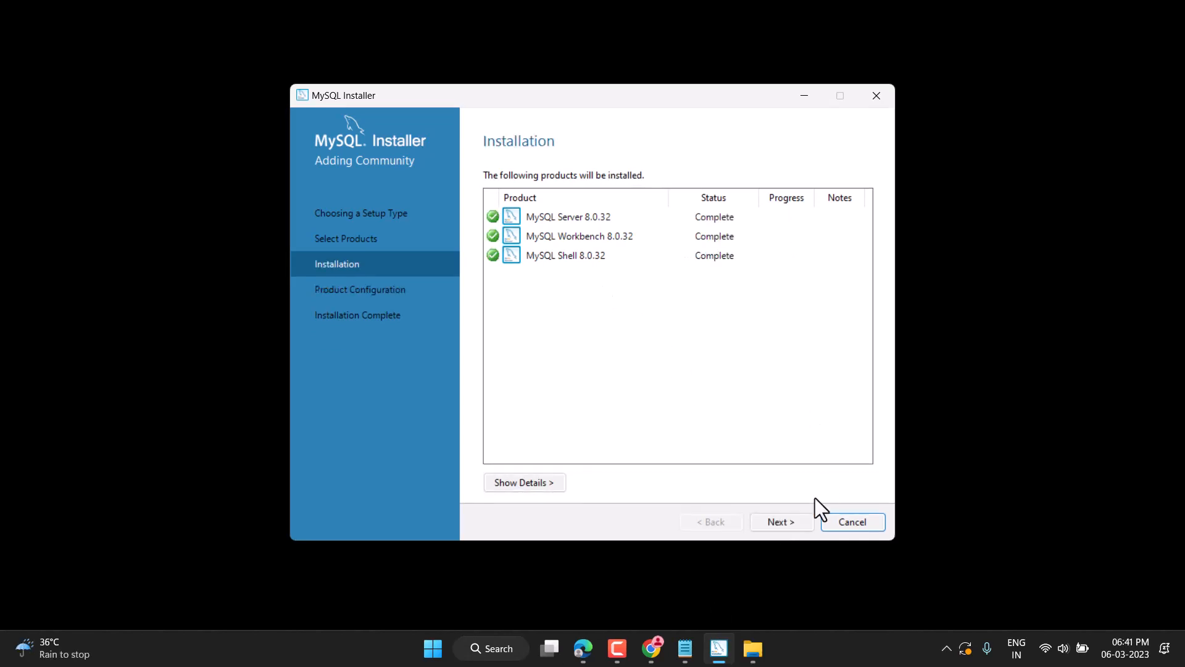
click(779, 525)
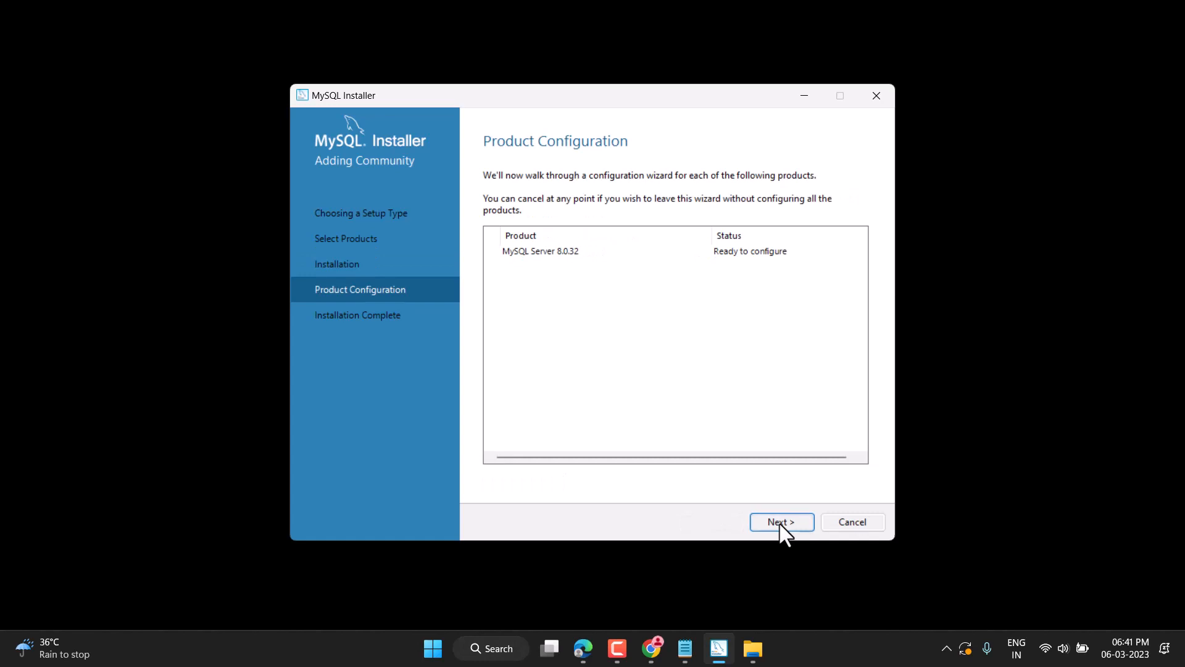
- Configure MySQL Server as a Development Computer on TCP/IP port 3306 with strong password encryption, keeping the default settings
click(780, 524)
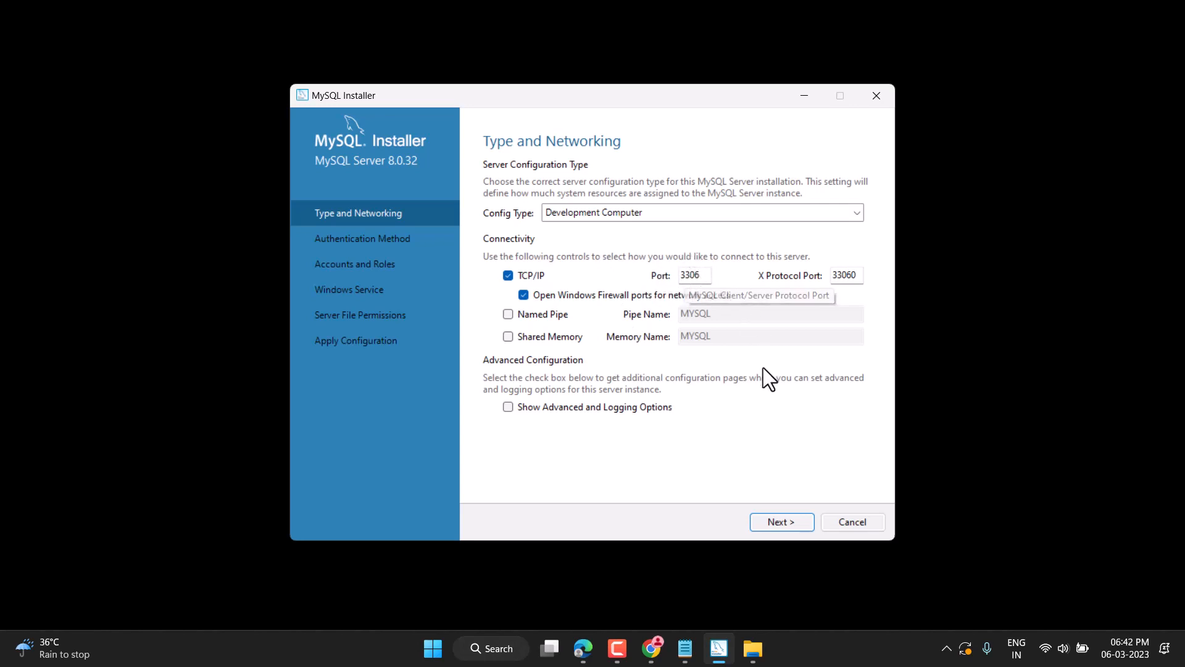
click(783, 522)
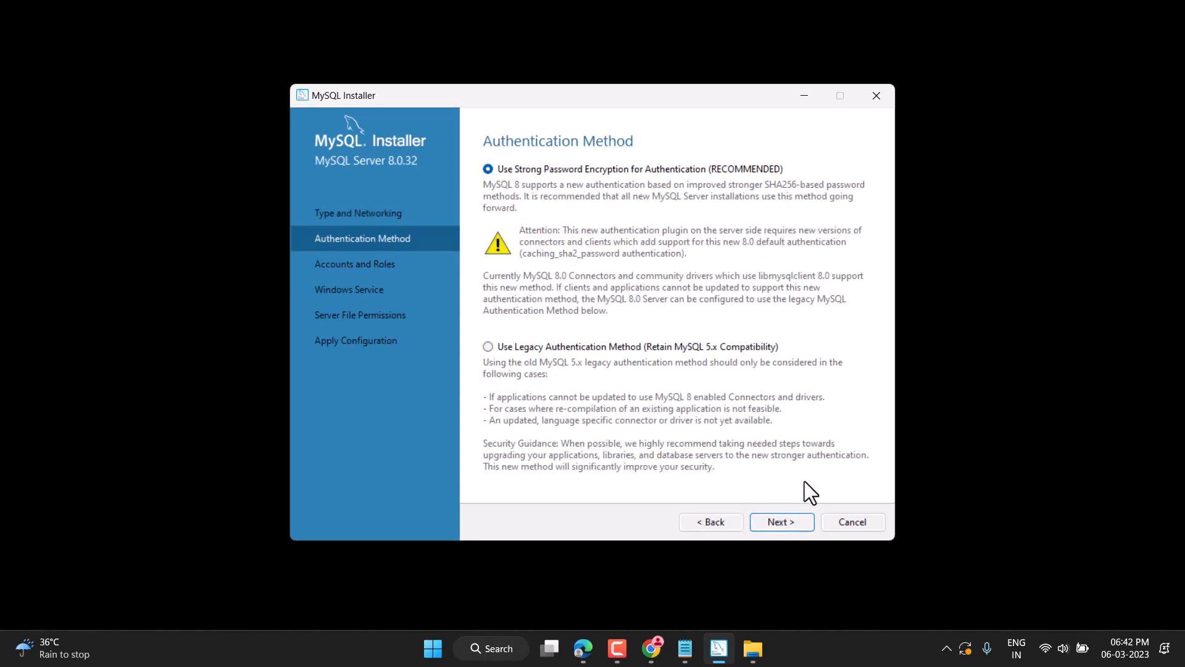
click(781, 519)
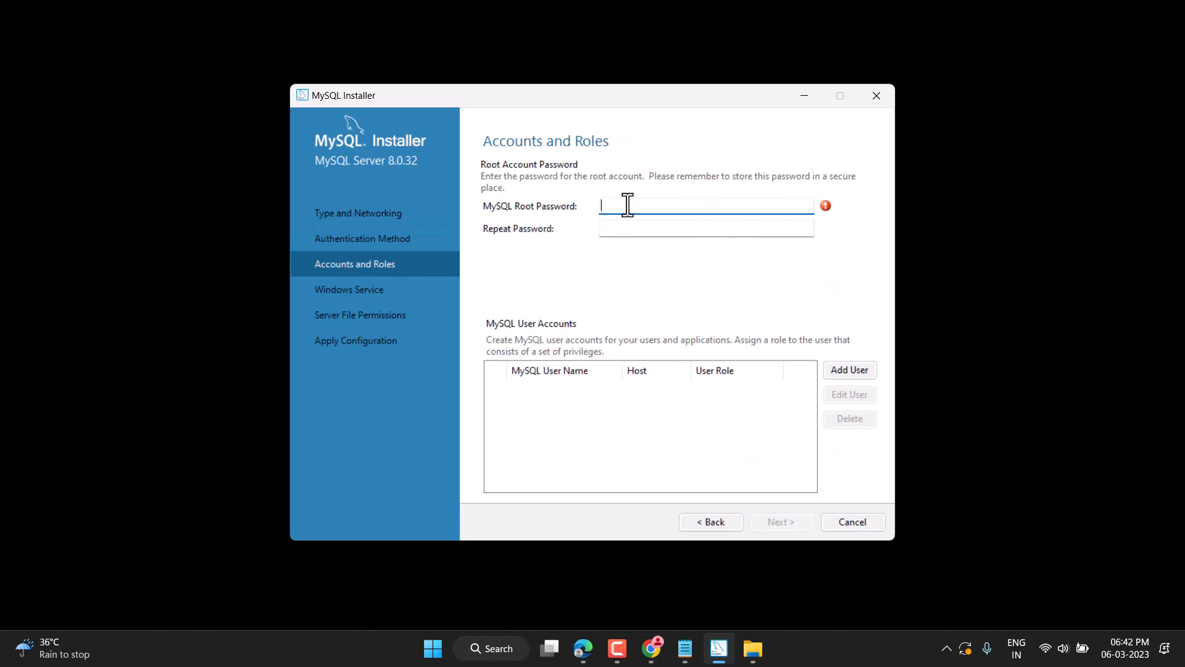
- Enter and repeat the MySQL root account password, and proceed without adding any user accounts
key(ctrl+v)
click(664, 231)
key(ctrl+v)
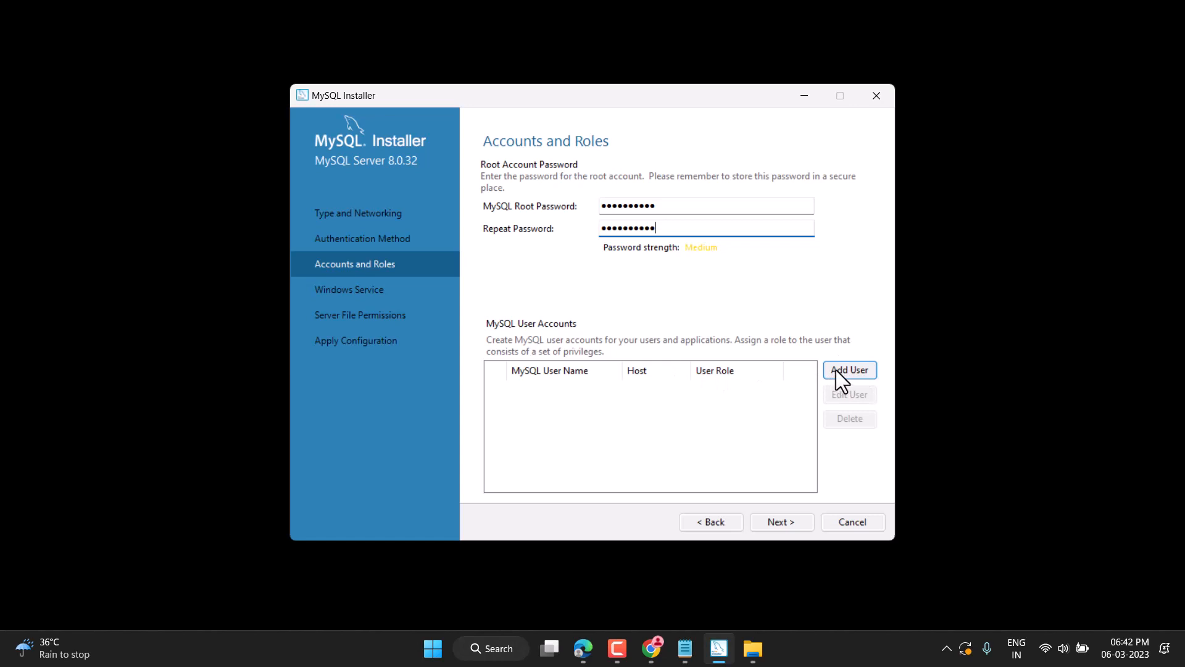
click(776, 522)
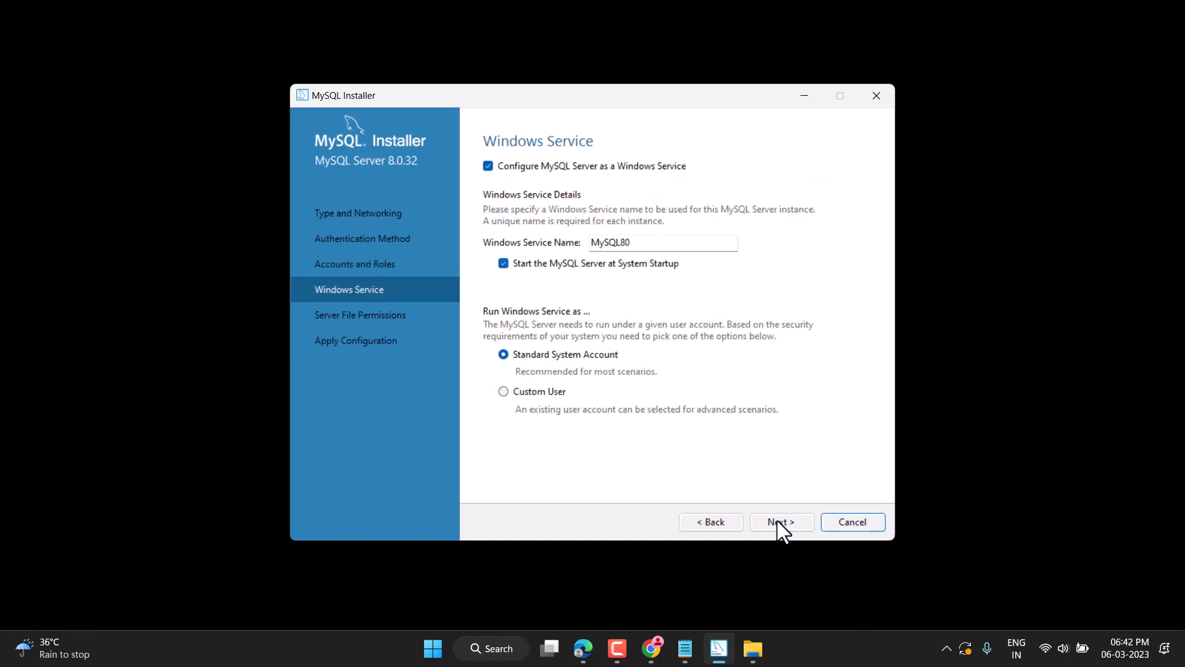
- Accept the default MySQL80 Windows service and full-access server file permissions, and apply the server configuration
click(780, 523)
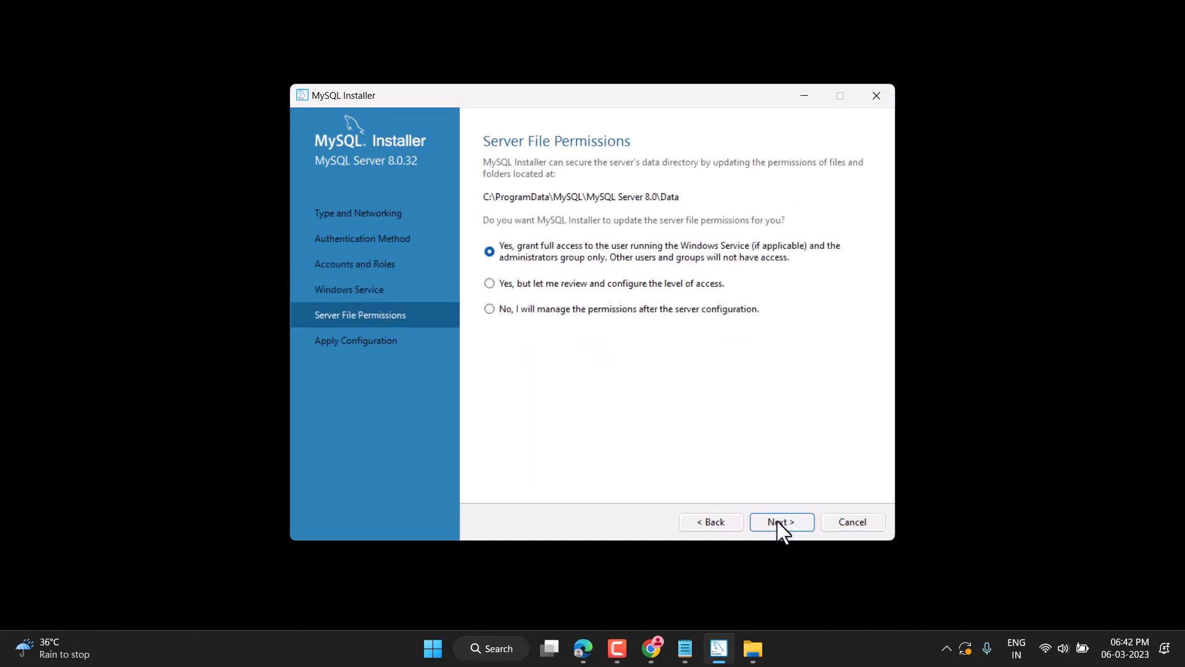
click(777, 522)
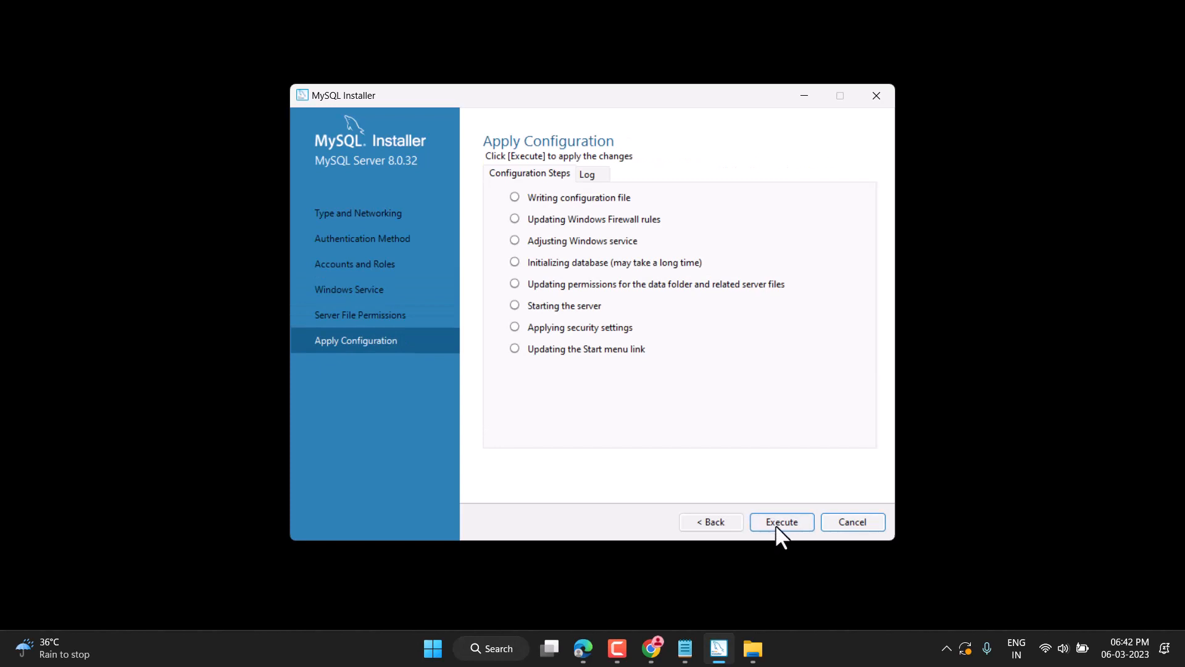
click(776, 519)
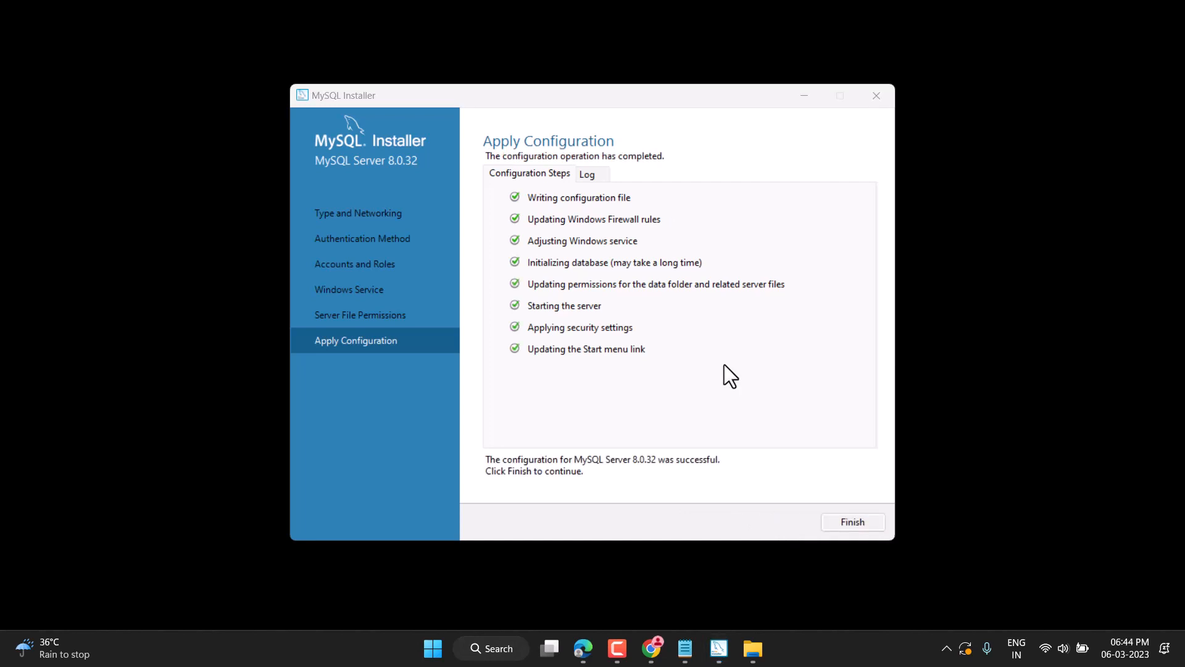
- Finish the server configuration and complete the installation, leaving MySQL Workbench and MySQL Shell set to start after setup
click(867, 524)
click(868, 524)
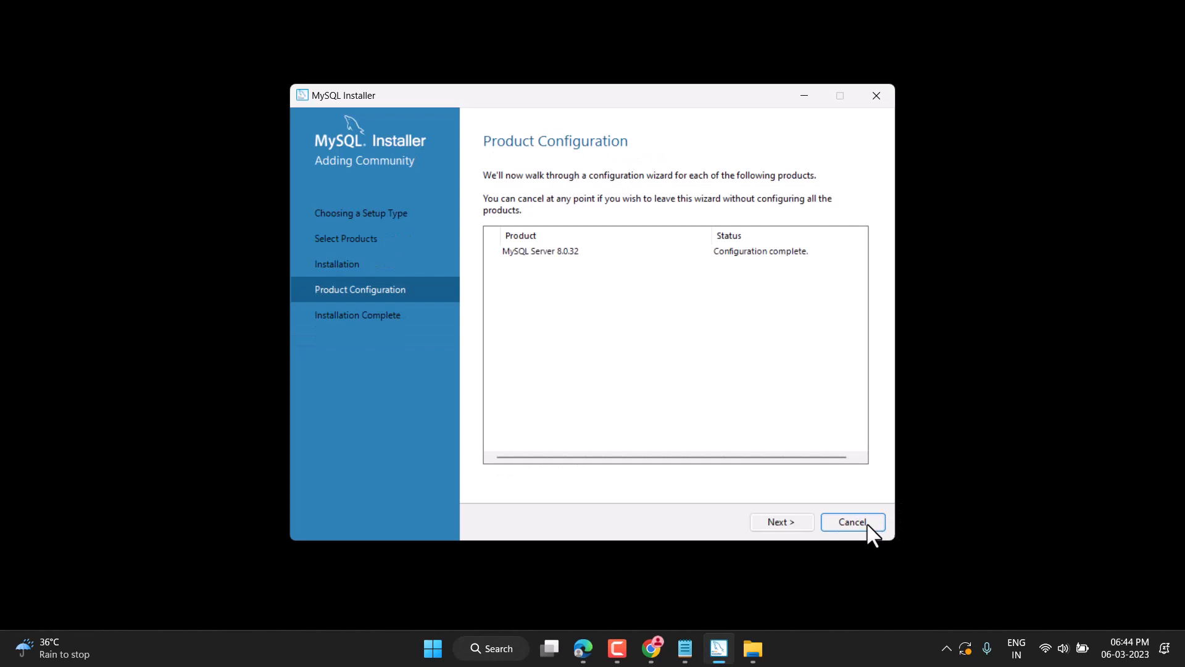
click(779, 525)
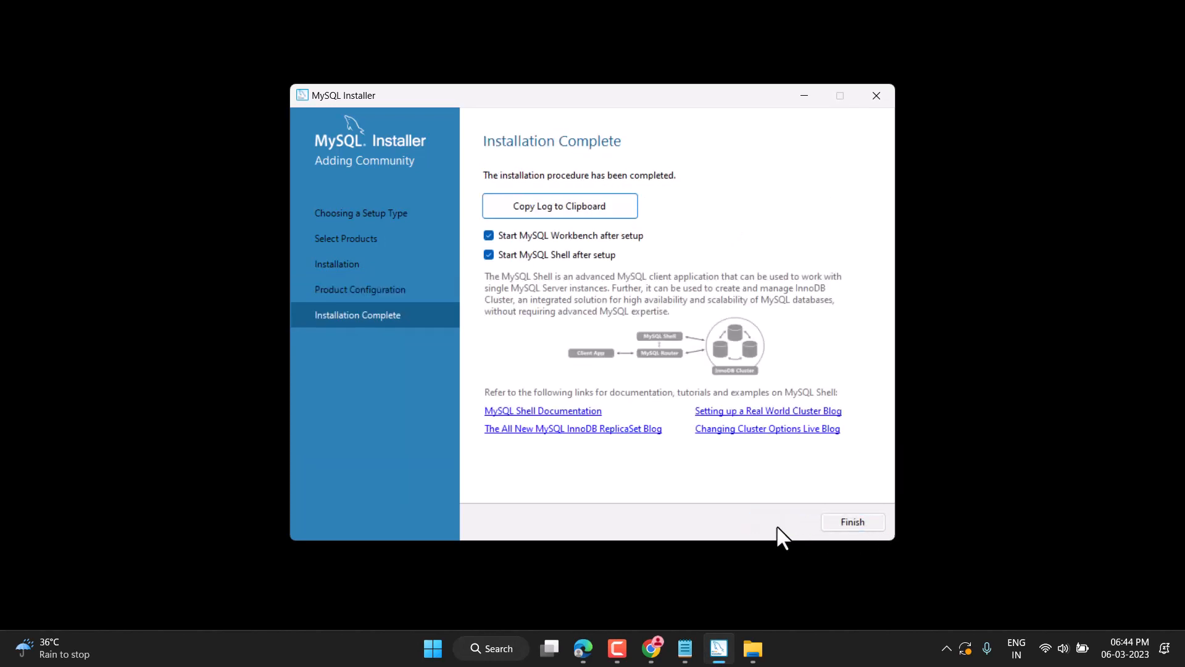
click(854, 532)
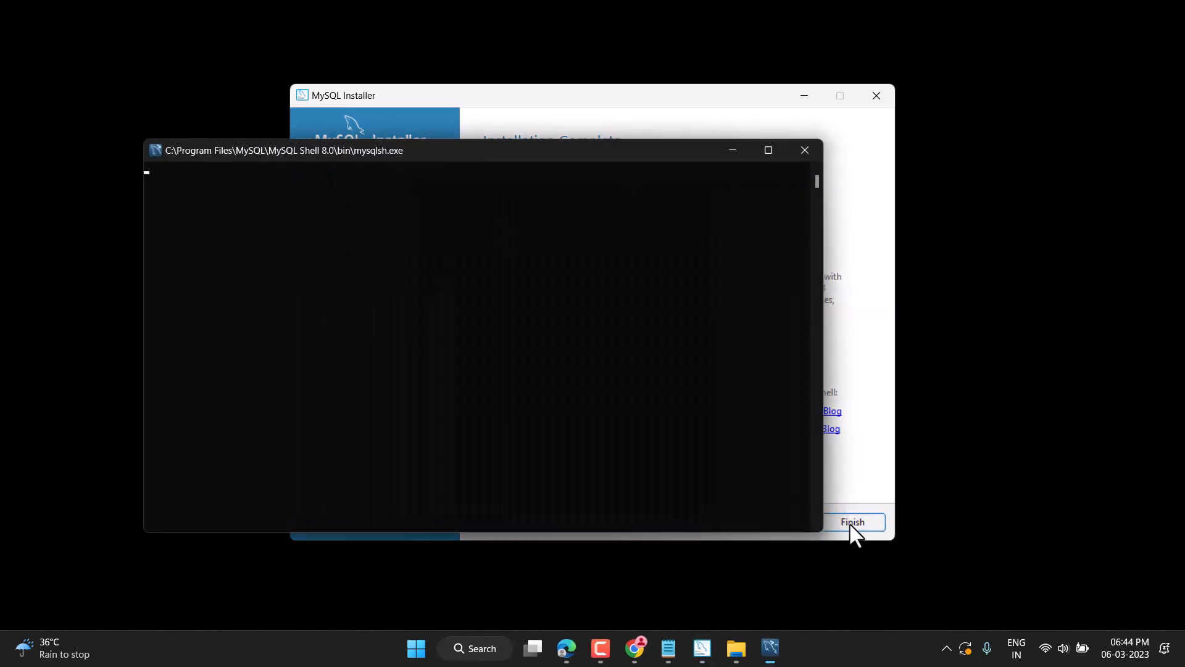